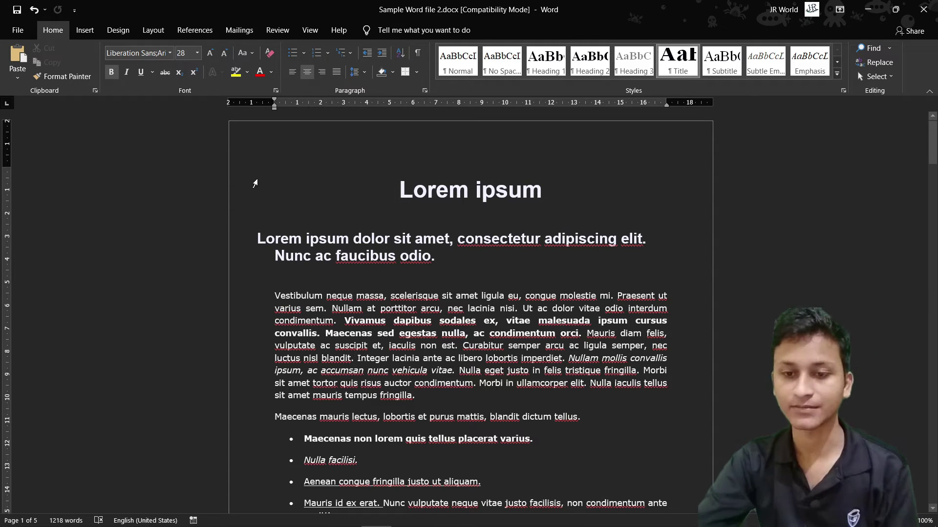
Select both lines of the heading 'Lorem ipsum dolor sit amet… Nunc ac faucibus odio.'
triple_click(401, 191)
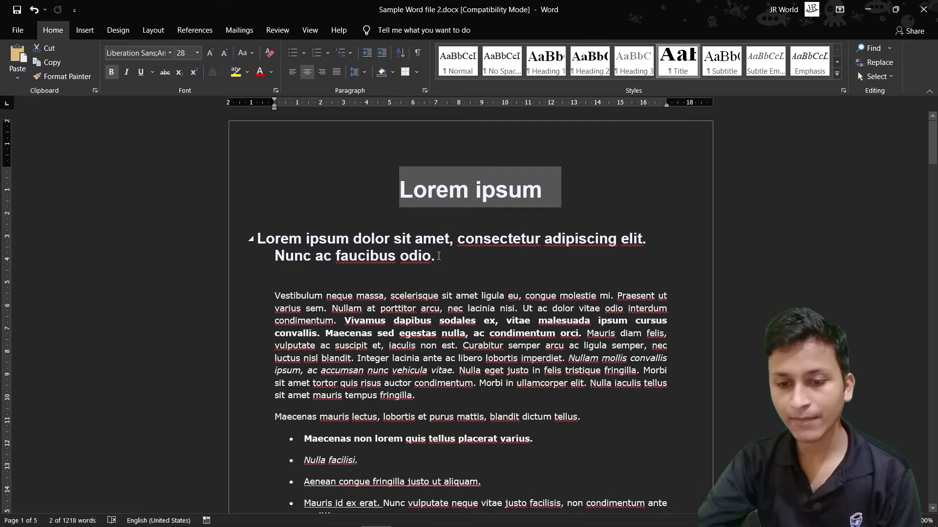
click(240, 244)
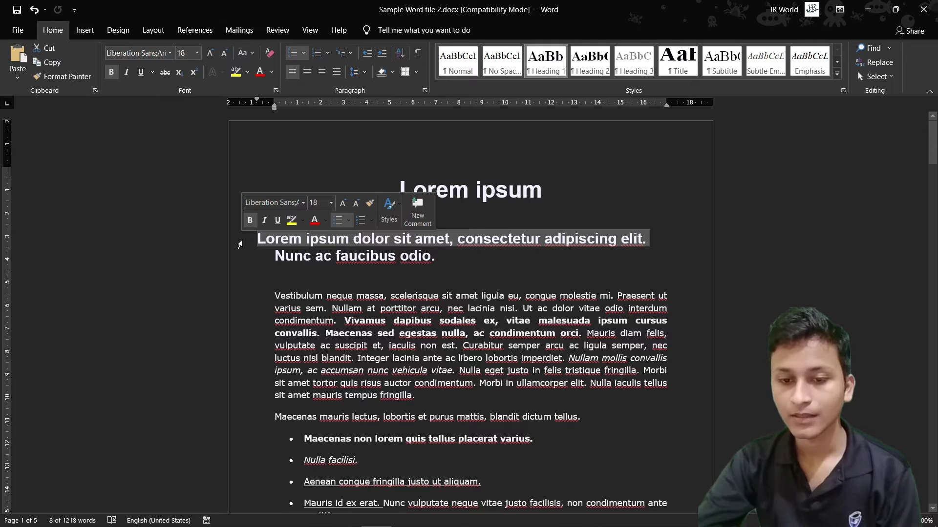
double_click(240, 243)
click(240, 244)
double_click(244, 235)
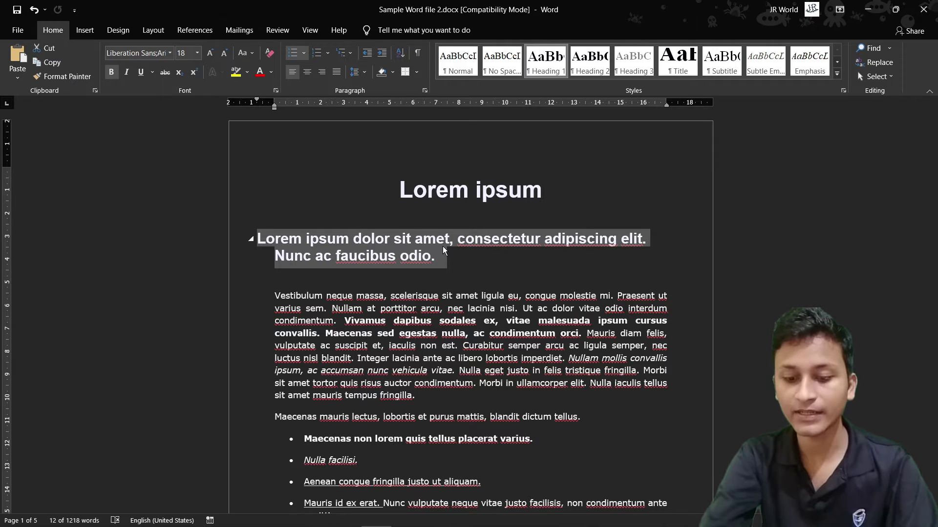
text(LOREM)
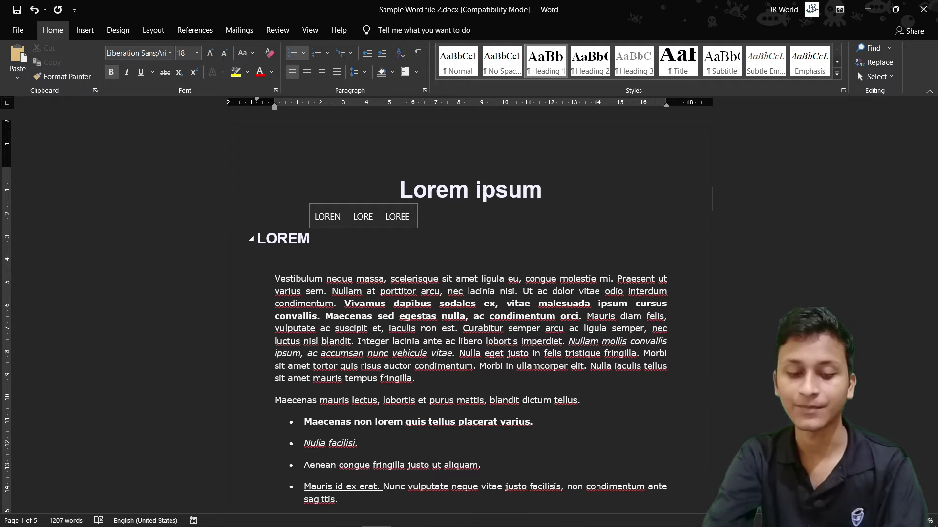
key(ctrl+z)
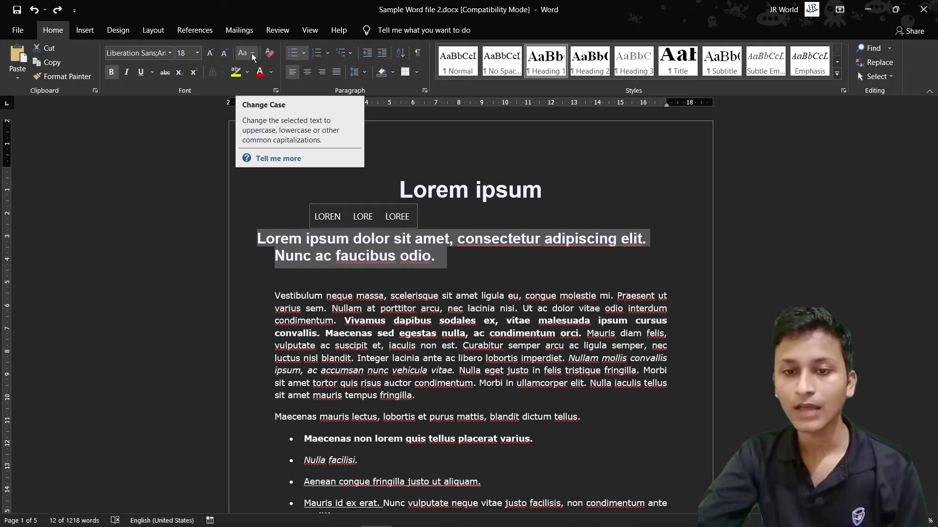
Apply UPPERCASE to the heading with Change Case
click(254, 52)
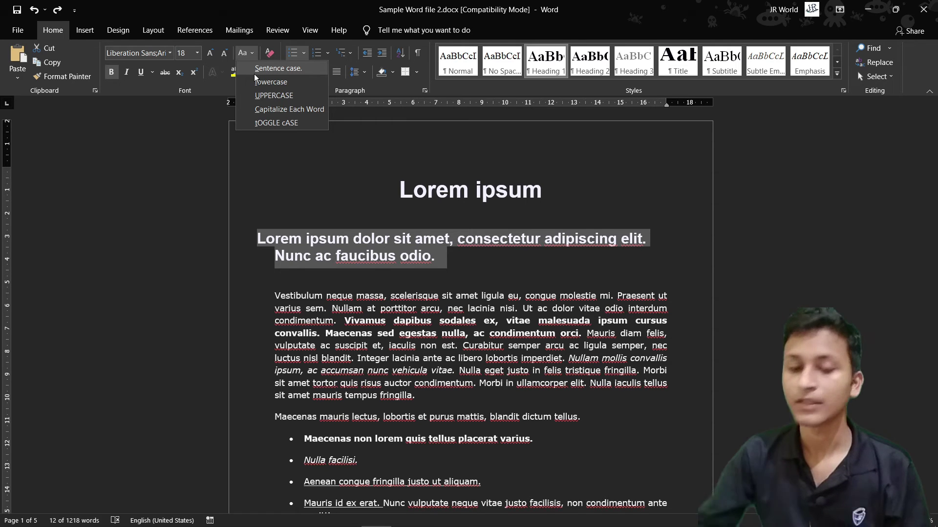
click(265, 95)
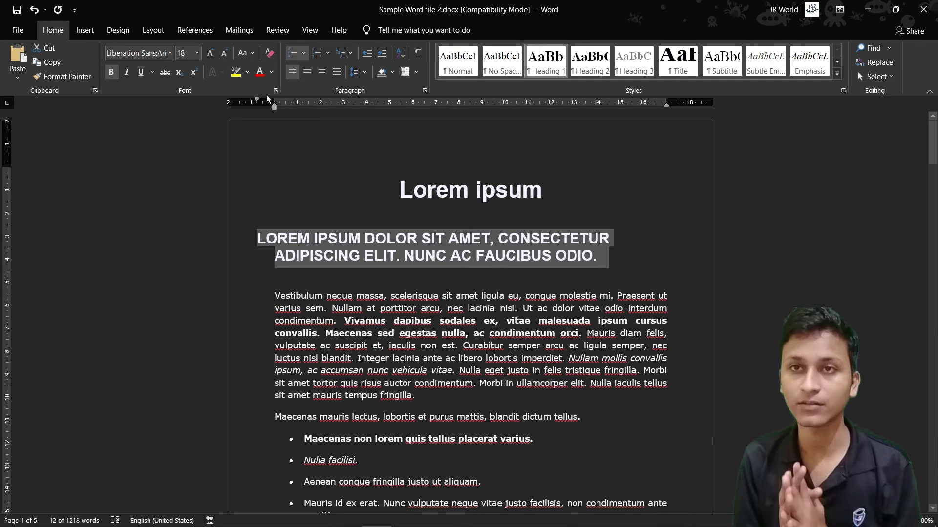
Switch the heading to lowercase, then to Capitalize Each Word
click(244, 51)
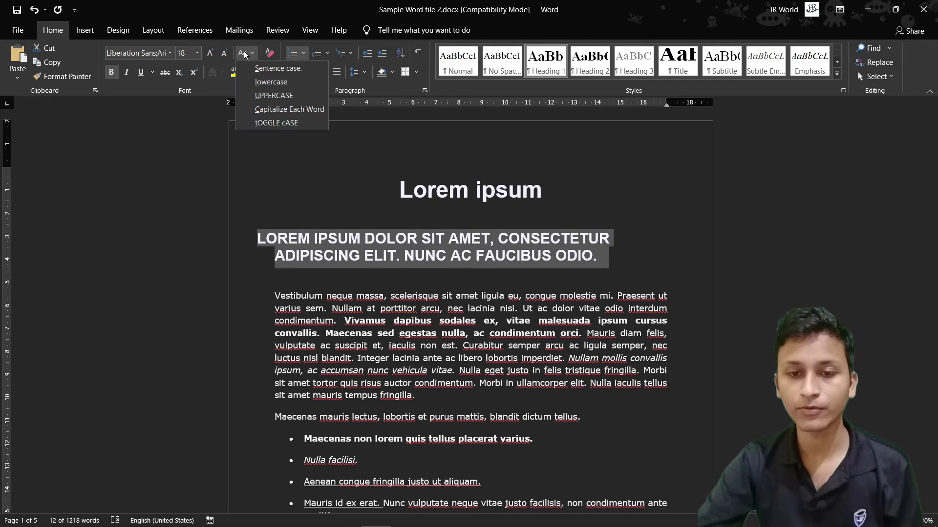
click(271, 77)
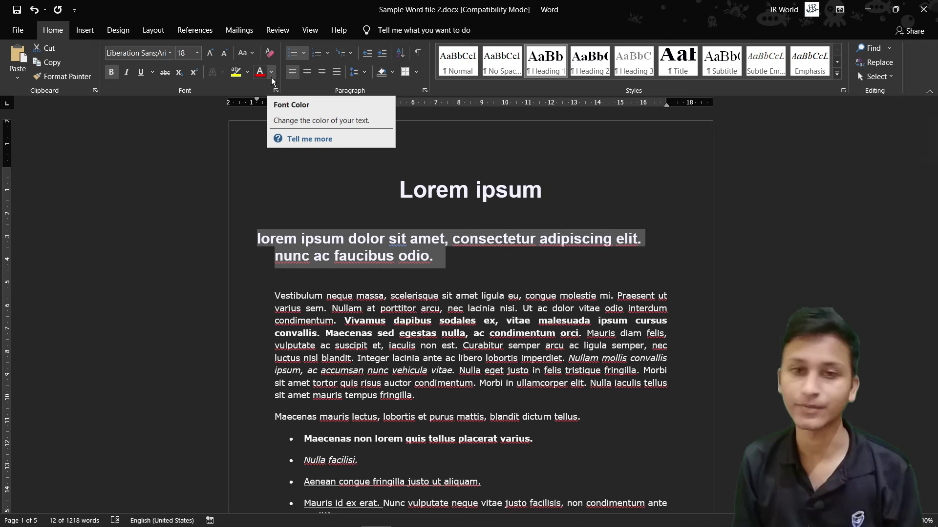
click(252, 52)
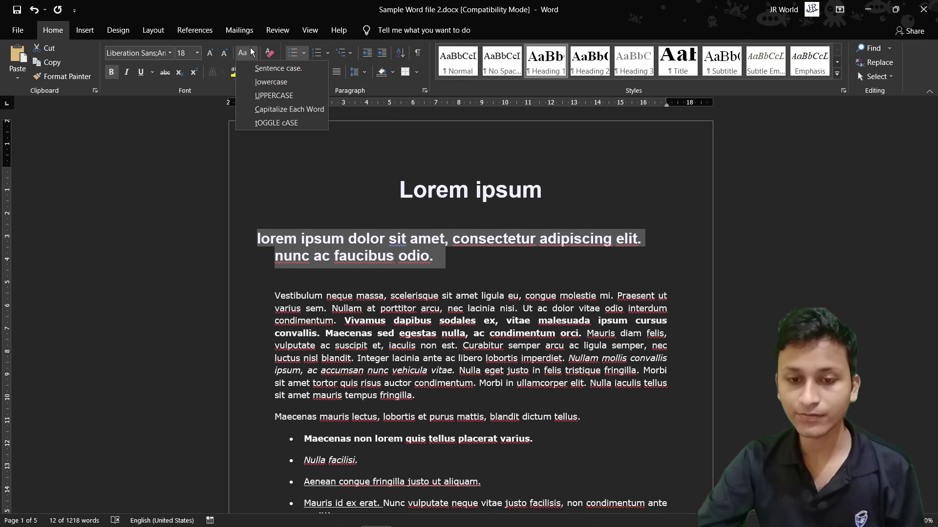
click(268, 110)
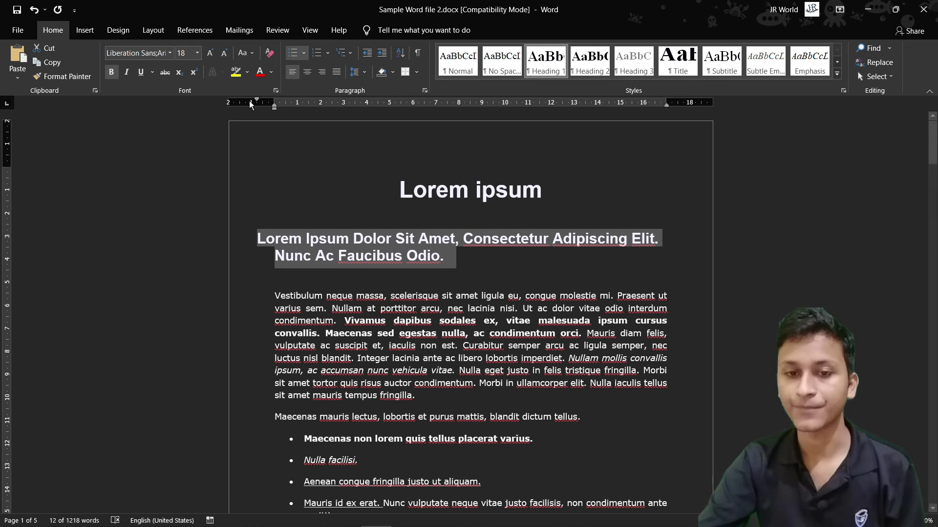
Apply tOGGLE cASE to the heading, then Sentence case
click(251, 55)
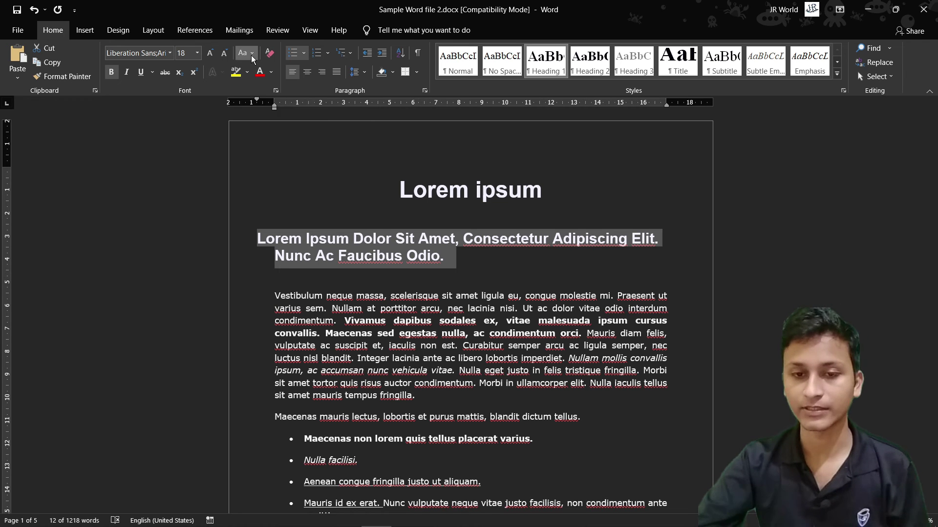
click(279, 124)
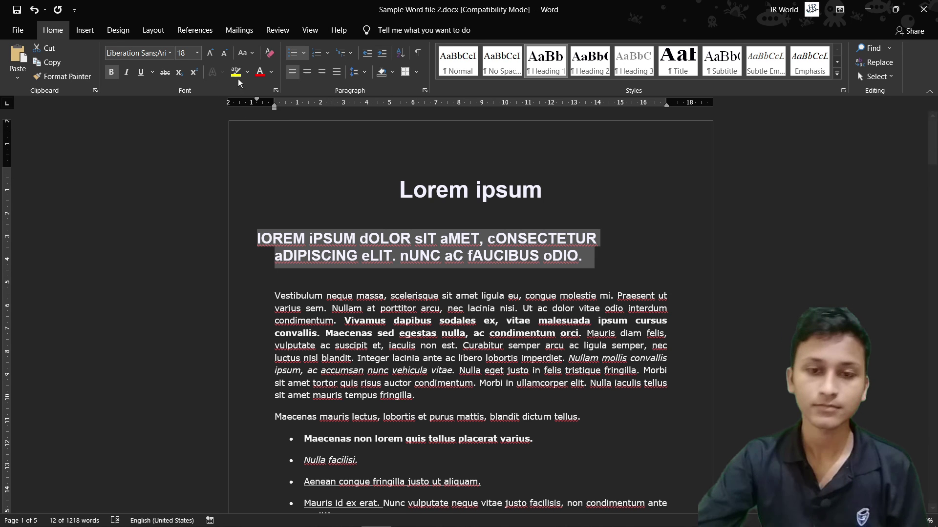
click(255, 59)
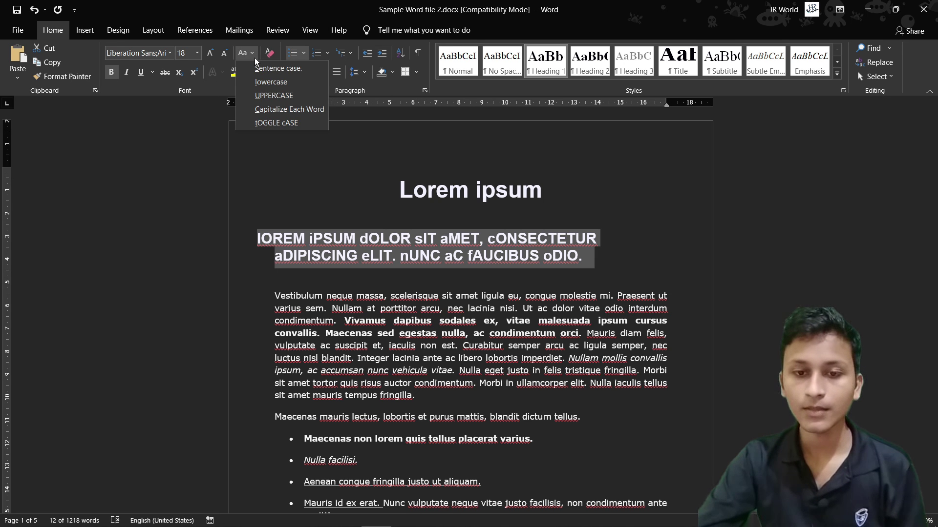
click(286, 73)
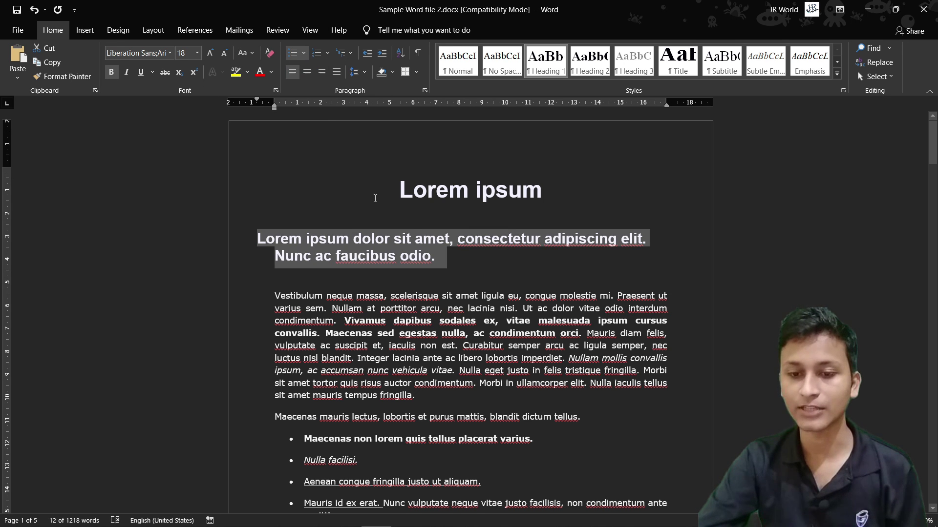